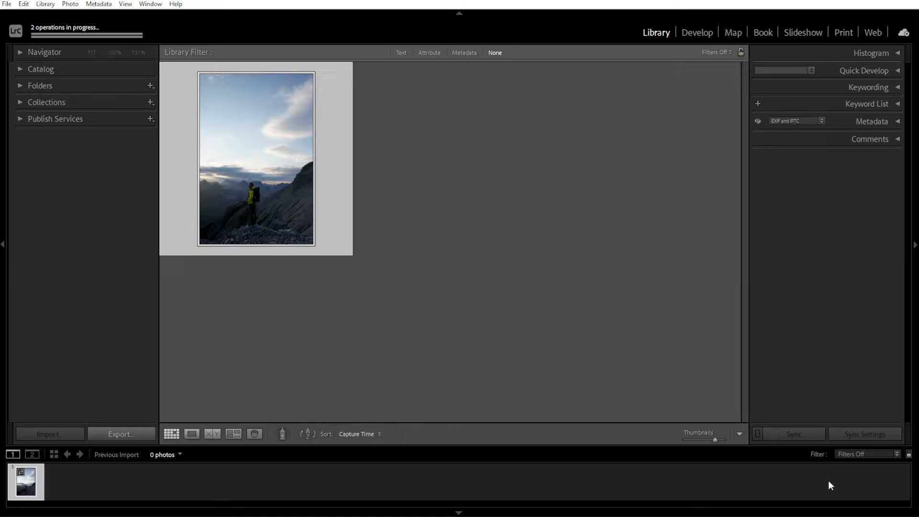
Step: Browse the Library Filter bar's Text, Attribute and Metadata filter options, then switch filtering off
{"action": "left_click", "coordinate": [401, 52]}
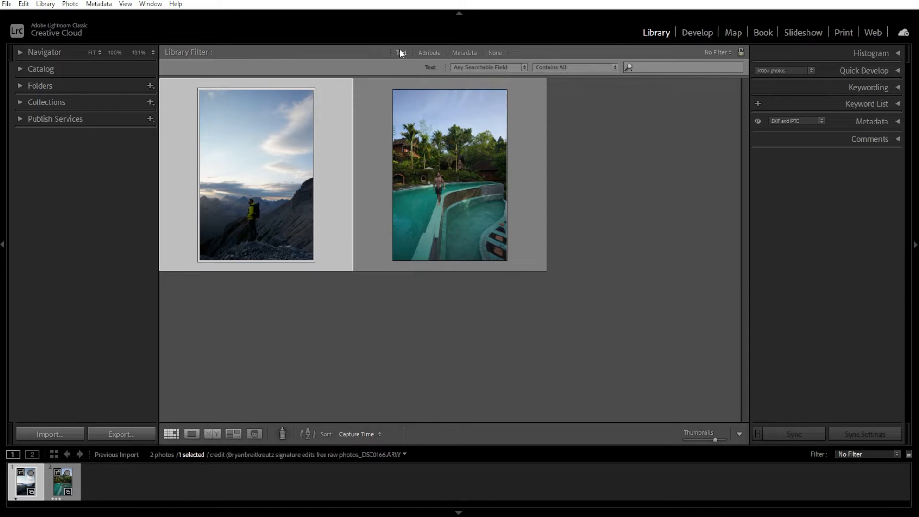
{"action": "left_click", "coordinate": [429, 53]}
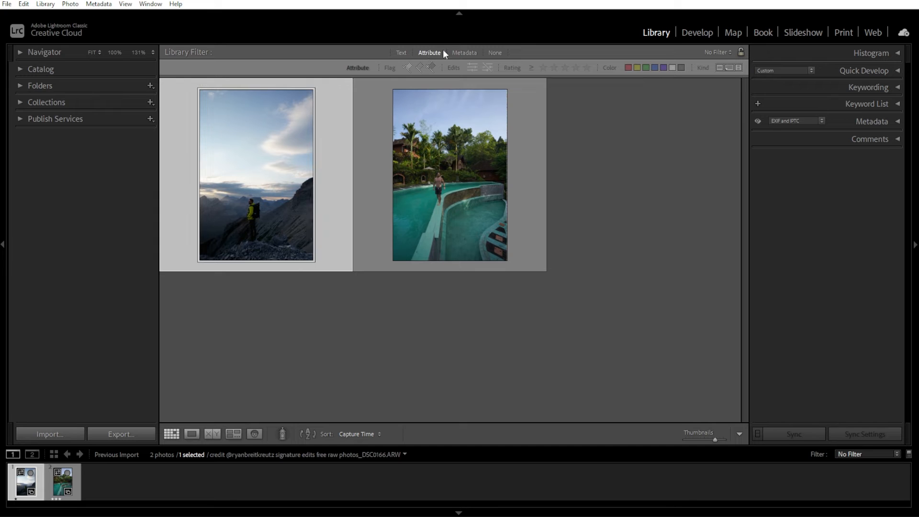
{"action": "left_click", "coordinate": [466, 52]}
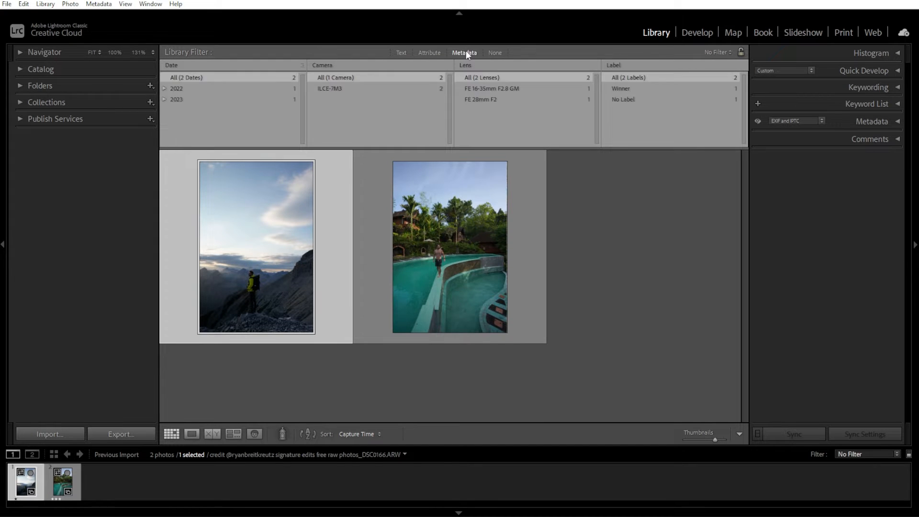
{"action": "left_click", "coordinate": [500, 51]}
Step: Open the mountain photo in Develop and set Temp 5421, Exposure +1.05, Contrast +12, Highlights -30, Shadows +30, Whites +35, Blacks -19
{"action": "left_click", "coordinate": [694, 30]}
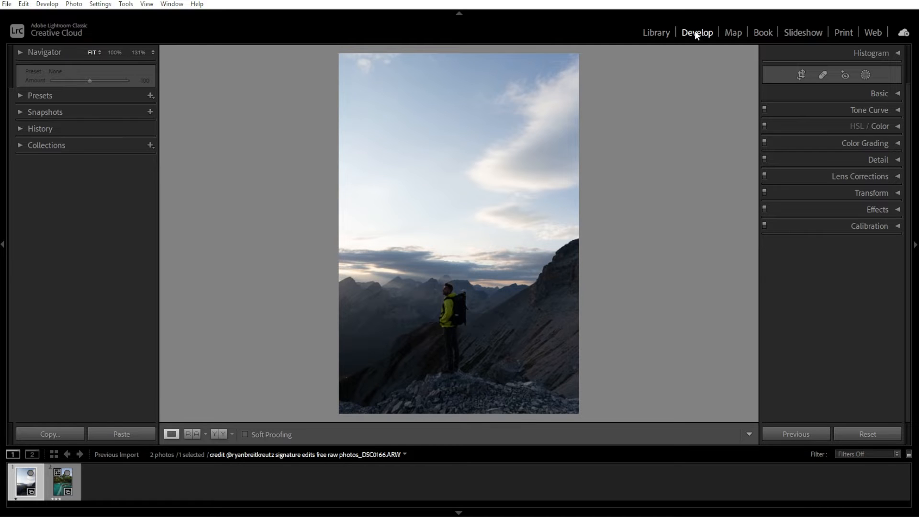
{"action": "left_click", "coordinate": [897, 93]}
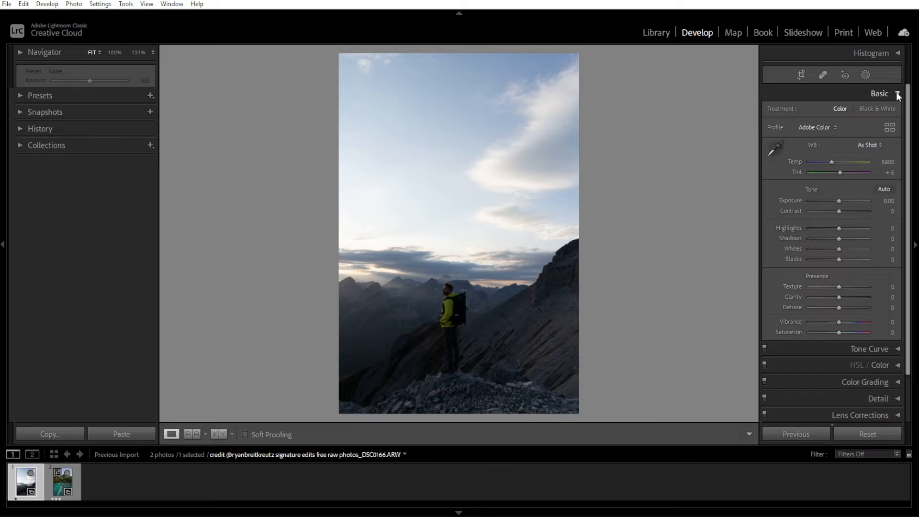
{"action": "left_click_drag", "start_coordinate": [838, 201], "coordinate": [830, 228]}
{"action": "left_click_drag", "start_coordinate": [835, 163], "coordinate": [829, 162]}
{"action": "left_click_drag", "start_coordinate": [838, 238], "coordinate": [850, 249]}
{"action": "left_click_drag", "start_coordinate": [838, 259], "coordinate": [848, 239]}
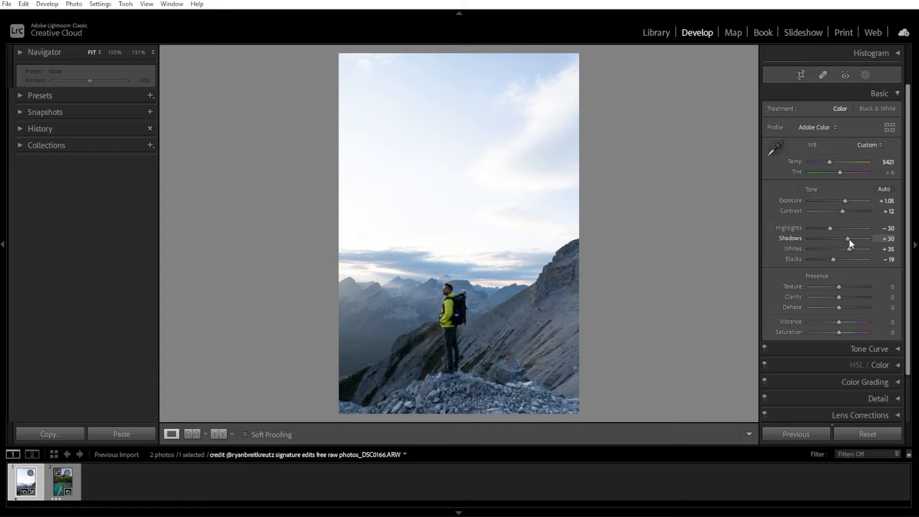
Step: Set Shadows +32, Clarity +2, Dehaze +14 and Vibrance +37 in the Basic panel
{"action": "left_click_drag", "start_coordinate": [838, 308], "coordinate": [849, 323]}
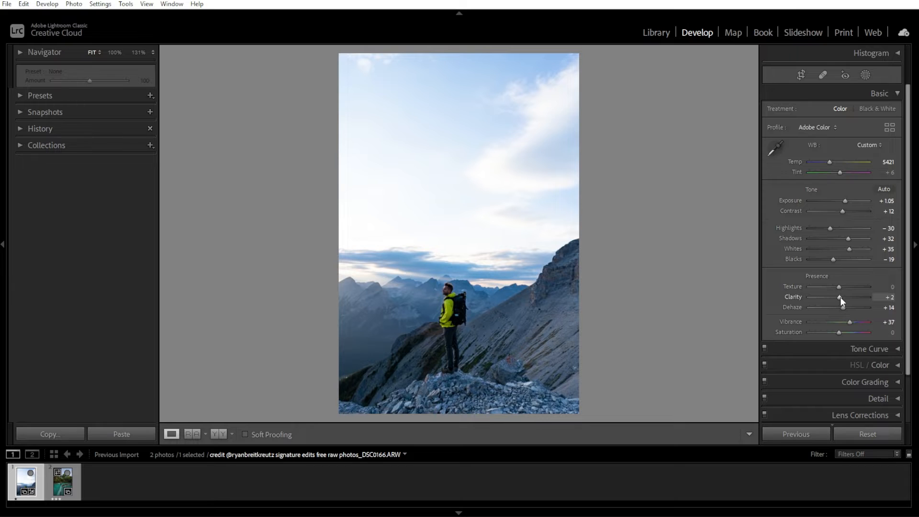
{"action": "left_click", "coordinate": [891, 94]}
Step: Shape a gentle S-curve in the point Tone Curve by adding and moving shadow, midtone and highlight points
{"action": "left_click", "coordinate": [897, 110]}
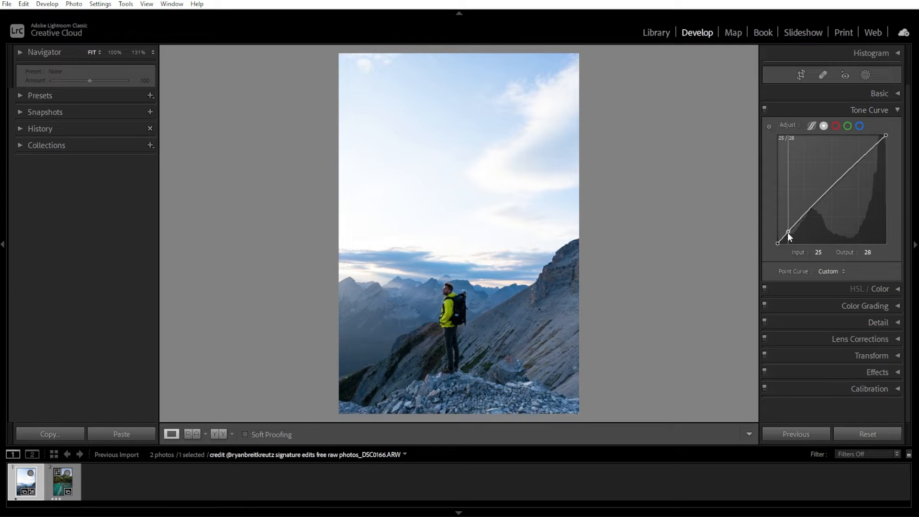
{"action": "left_click_drag", "start_coordinate": [788, 232], "coordinate": [791, 228]}
{"action": "left_click_drag", "start_coordinate": [874, 145], "coordinate": [874, 152]}
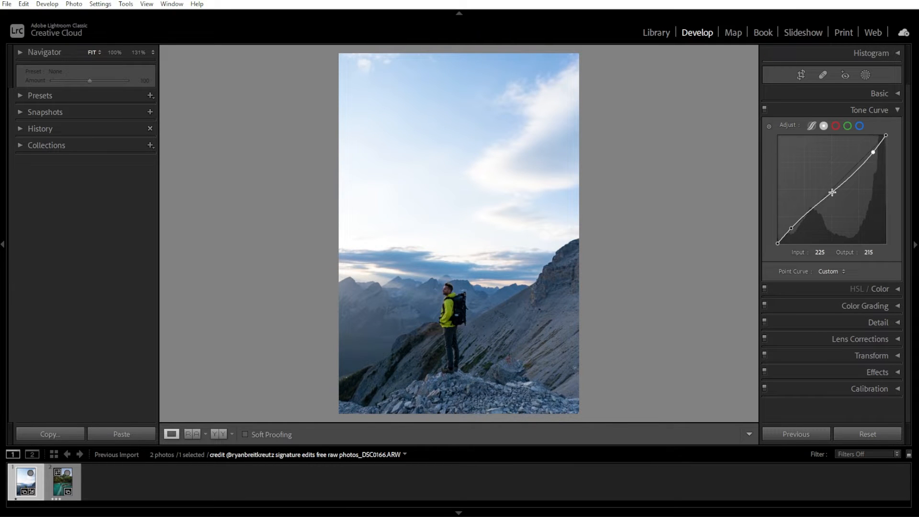
{"action": "left_click", "coordinate": [835, 186]}
{"action": "left_click_drag", "start_coordinate": [835, 186], "coordinate": [832, 181]}
{"action": "left_click_drag", "start_coordinate": [791, 227], "coordinate": [796, 220]}
{"action": "left_click", "coordinate": [874, 152]}
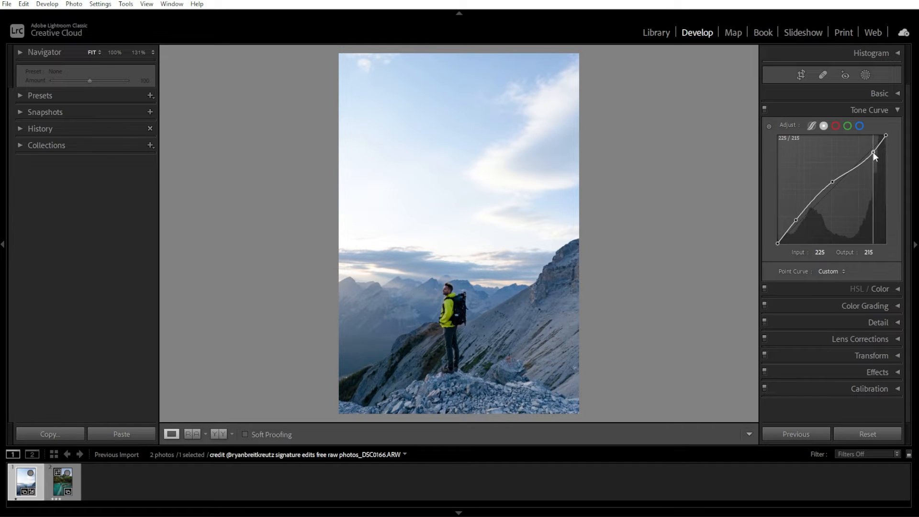
{"action": "mouse_move", "coordinate": [831, 183]}
{"action": "left_mouse_down"}
{"action": "mouse_move", "coordinate": [835, 172]}
{"action": "mouse_move", "coordinate": [843, 182]}
{"action": "left_mouse_up"}
Step: Adjust several colour channels in the HSL / Color panel
{"action": "left_click", "coordinate": [897, 110]}
{"action": "left_click", "coordinate": [897, 126]}
{"action": "left_click", "coordinate": [844, 142]}
{"action": "left_click_drag", "start_coordinate": [839, 192], "coordinate": [834, 171]}
{"action": "left_click", "coordinate": [832, 142]}
{"action": "left_click", "coordinate": [796, 142]}
{"action": "left_click_drag", "start_coordinate": [840, 181], "coordinate": [826, 172]}
{"action": "left_click", "coordinate": [785, 142]}
{"action": "left_click_drag", "start_coordinate": [841, 181], "coordinate": [827, 181]}
{"action": "left_click", "coordinate": [896, 126]}
Step: Set sharpening Amount 75, Radius 1.1, Detail 34 and noise reduction Luminance 17, Detail 57, Contrast 22, Color 58
{"action": "left_click", "coordinate": [898, 160]}
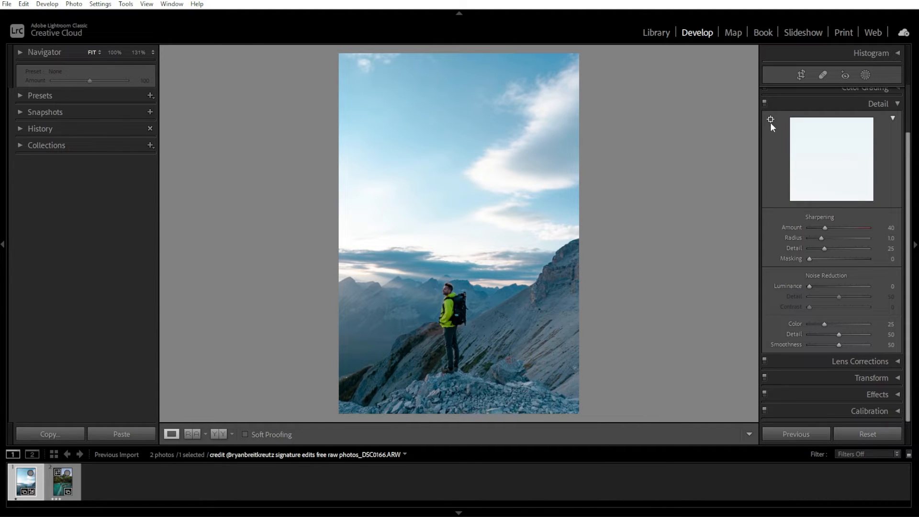
{"action": "mouse_move", "coordinate": [825, 228]}
{"action": "left_mouse_down"}
{"action": "mouse_move", "coordinate": [833, 229]}
{"action": "mouse_move", "coordinate": [823, 238]}
{"action": "left_mouse_up"}
{"action": "left_click_drag", "start_coordinate": [823, 249], "coordinate": [827, 249]}
{"action": "left_click_drag", "start_coordinate": [809, 286], "coordinate": [835, 298]}
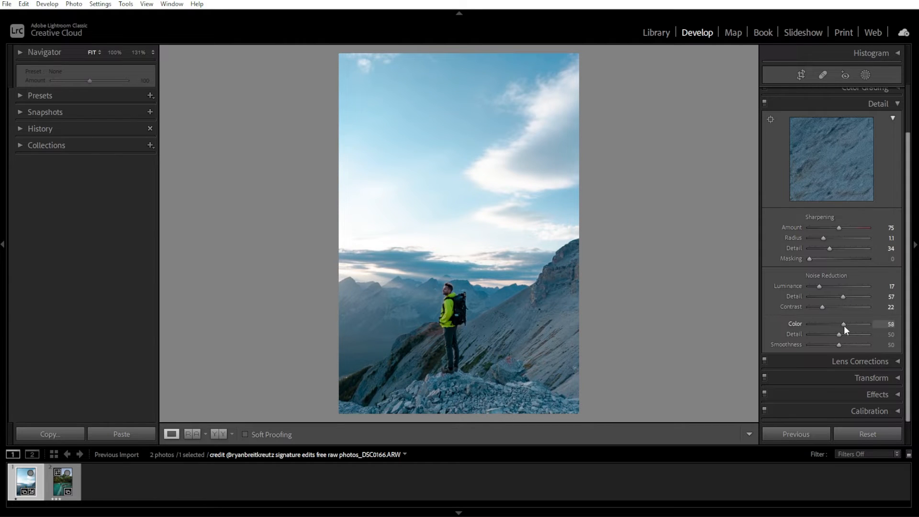
Step: Add a post-crop vignette of -12 and grain amount 32 in the Effects panel
{"action": "left_click", "coordinate": [896, 209]}
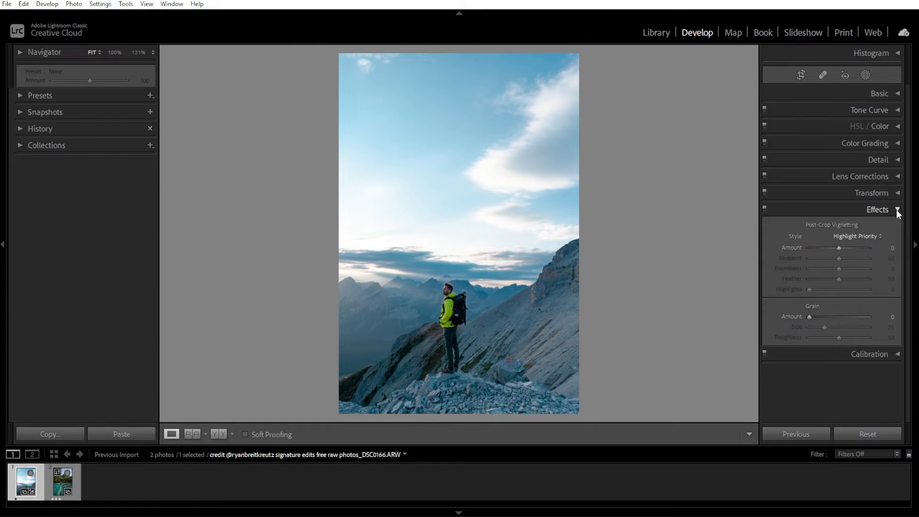
{"action": "left_click_drag", "start_coordinate": [839, 247], "coordinate": [835, 246]}
{"action": "left_click_drag", "start_coordinate": [810, 317], "coordinate": [829, 317]}
Step: Inspect the photo, open the Histogram and turn on the highlight clipping warning
{"action": "left_click", "coordinate": [434, 301]}
{"action": "left_click", "coordinate": [544, 236]}
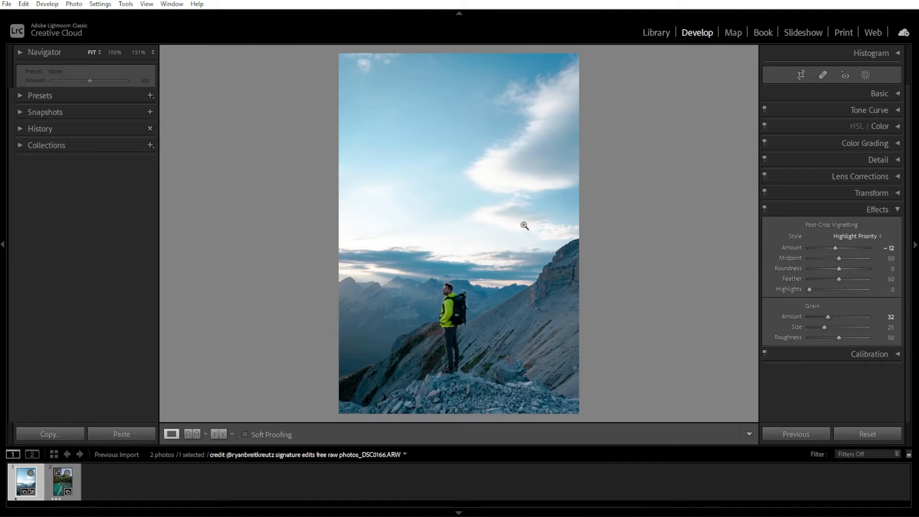
{"action": "left_click", "coordinate": [899, 209]}
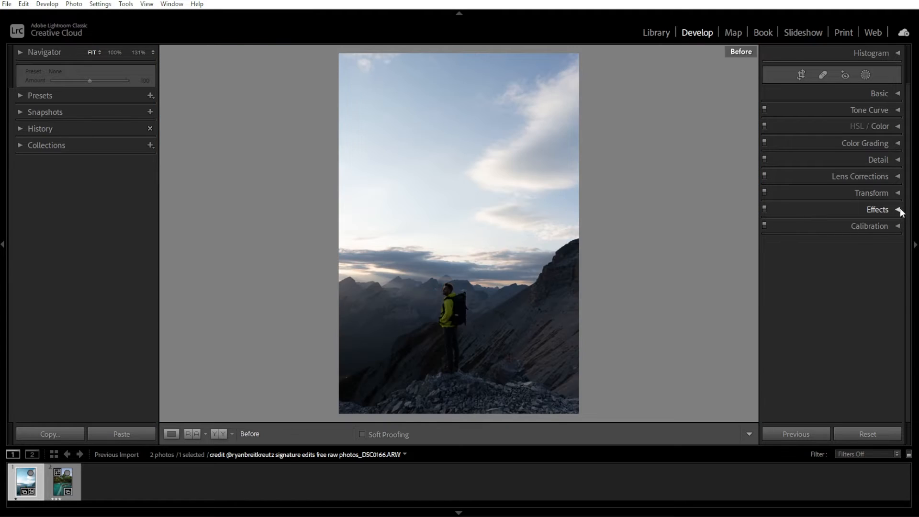
{"action": "left_click", "coordinate": [897, 53]}
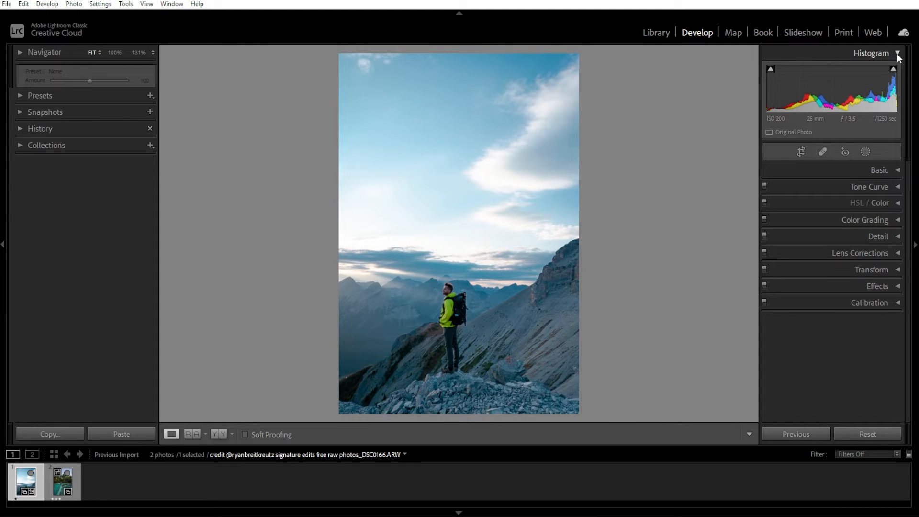
{"action": "left_click", "coordinate": [893, 68]}
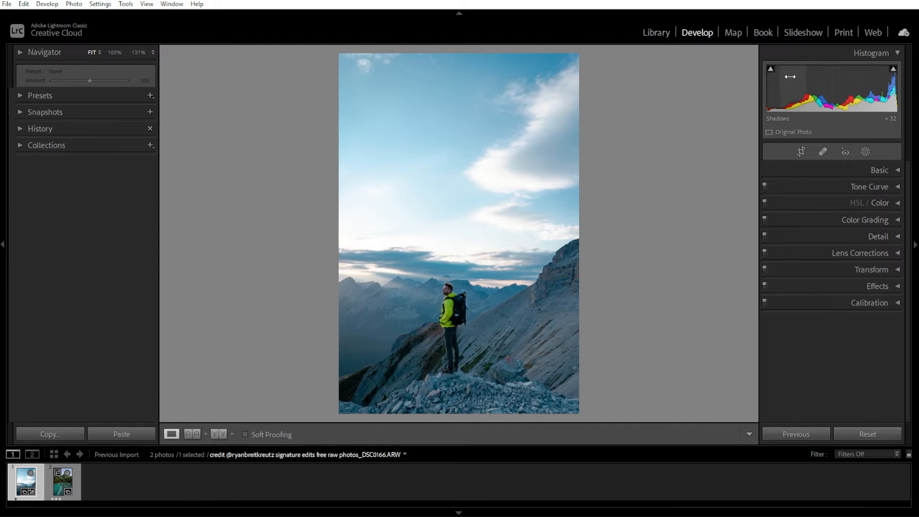
{"action": "mouse_move", "coordinate": [771, 69]}
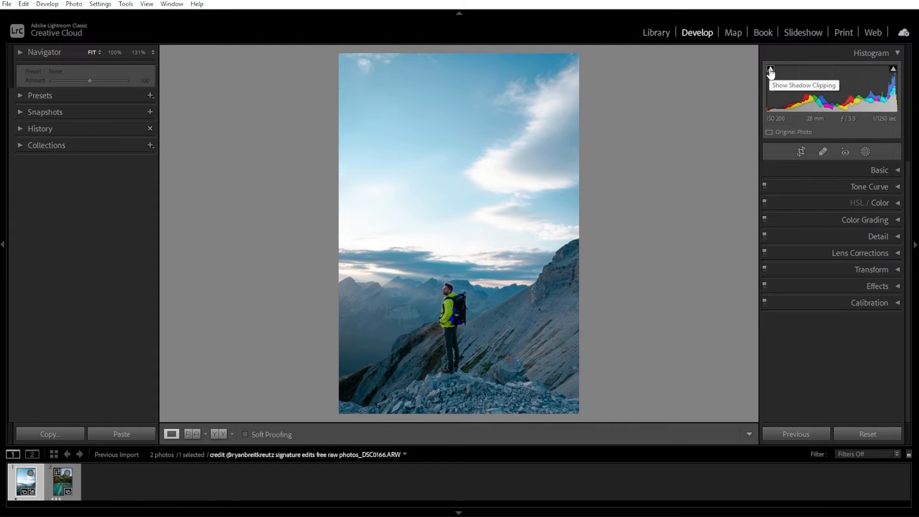
{"action": "mouse_move", "coordinate": [896, 76]}
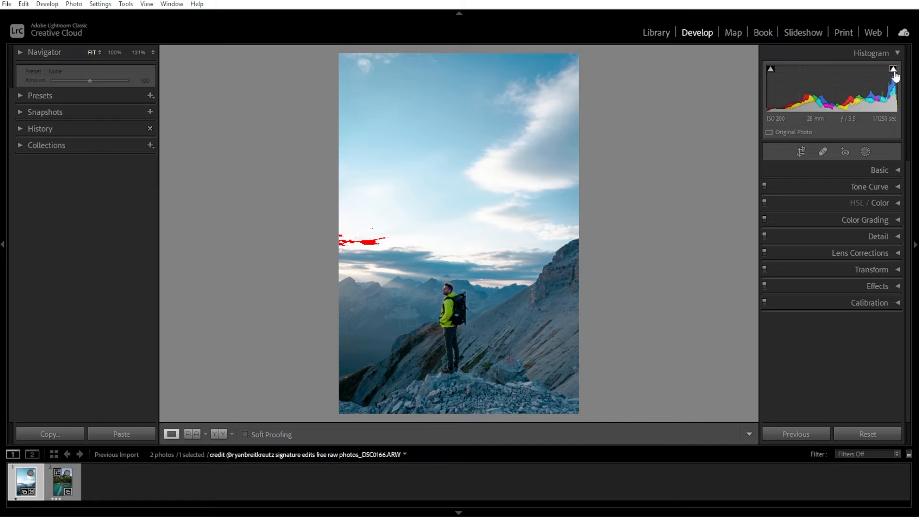
Step: Set Highlights -65, Shadows +26, Whites -25 and Blacks +18 and turn off the clipping warning
{"action": "left_click", "coordinate": [897, 171]}
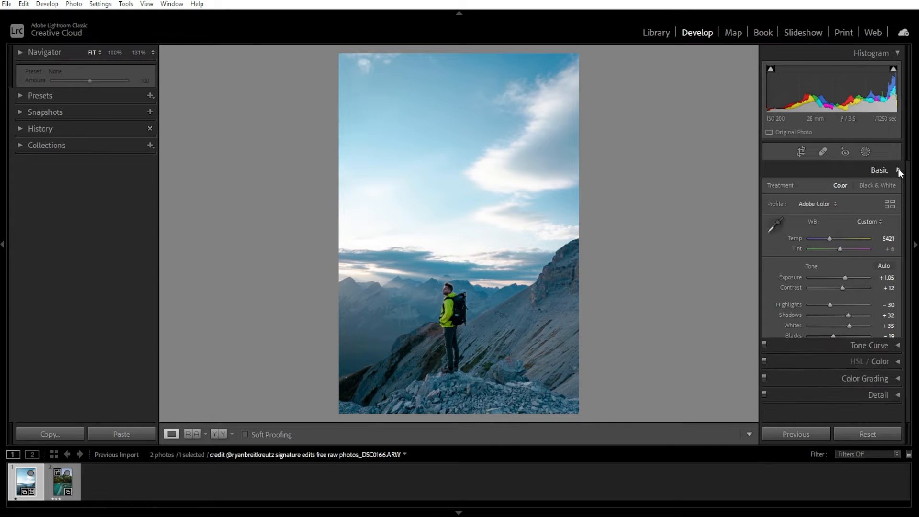
{"action": "left_click", "coordinate": [893, 72]}
{"action": "left_click_drag", "start_coordinate": [846, 277], "coordinate": [845, 318]}
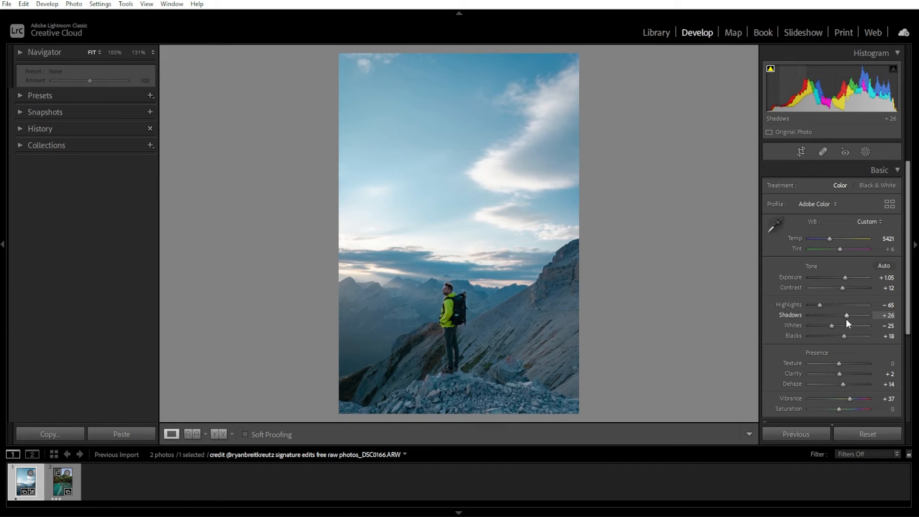
Step: Open the Crop, Spot Removal and Masking tools in turn to view their options
{"action": "left_click", "coordinate": [800, 151]}
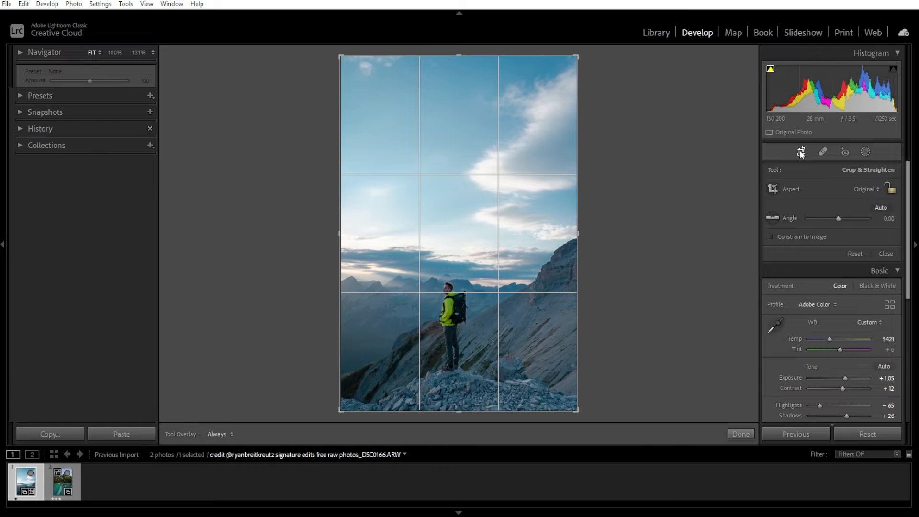
{"action": "left_click", "coordinate": [822, 152]}
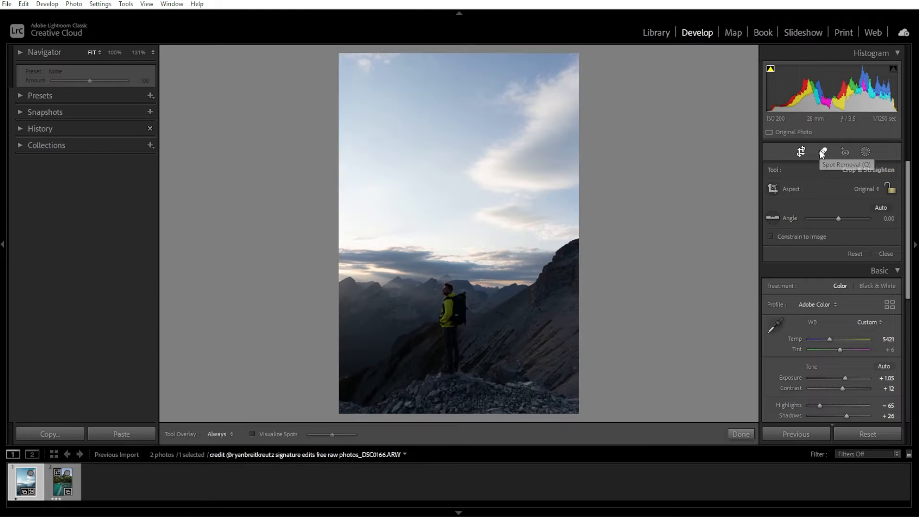
{"action": "left_click", "coordinate": [865, 152]}
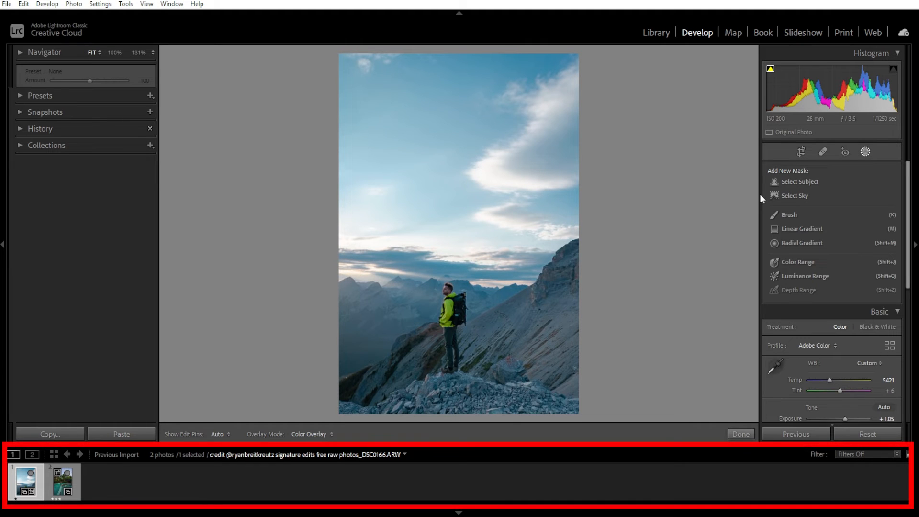
Step: Switch to the pool photo in the filmstrip and close the masking panel
{"action": "left_click", "coordinate": [60, 486]}
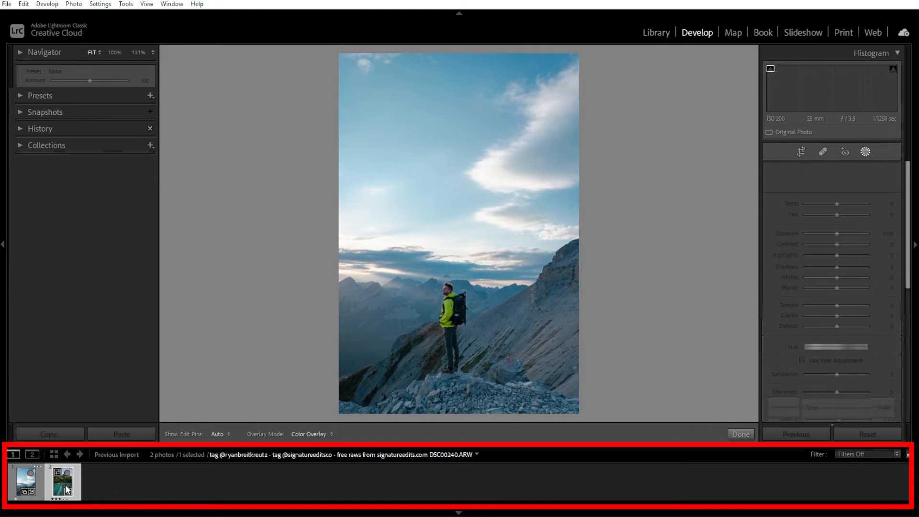
{"action": "left_click", "coordinate": [27, 489]}
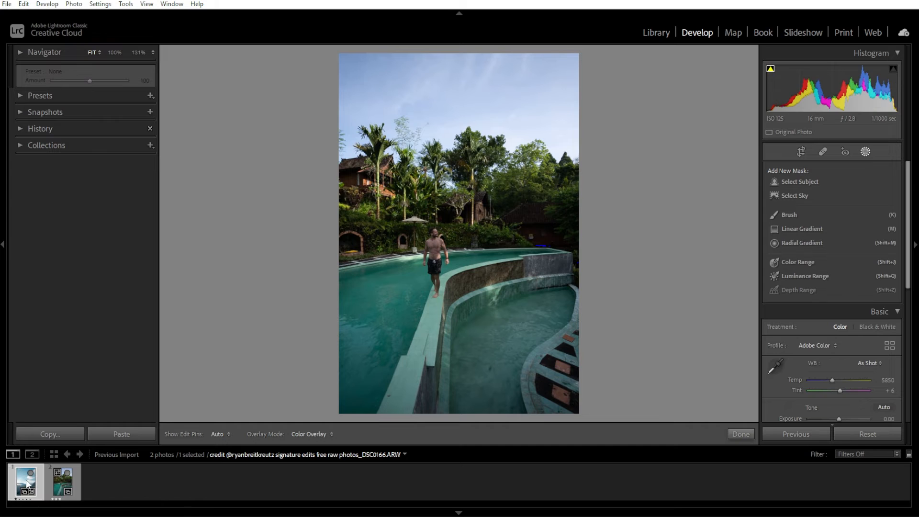
{"action": "left_click", "coordinate": [58, 488]}
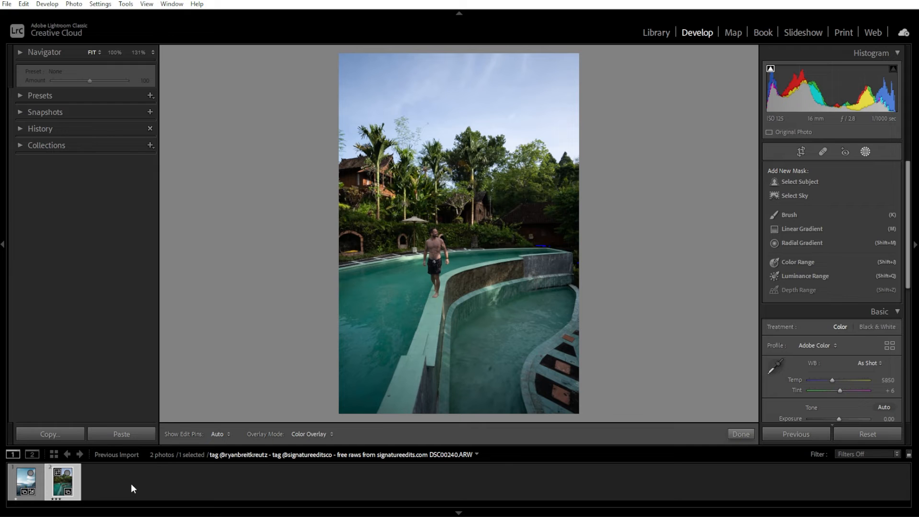
{"action": "key", "text": "shift+w"}
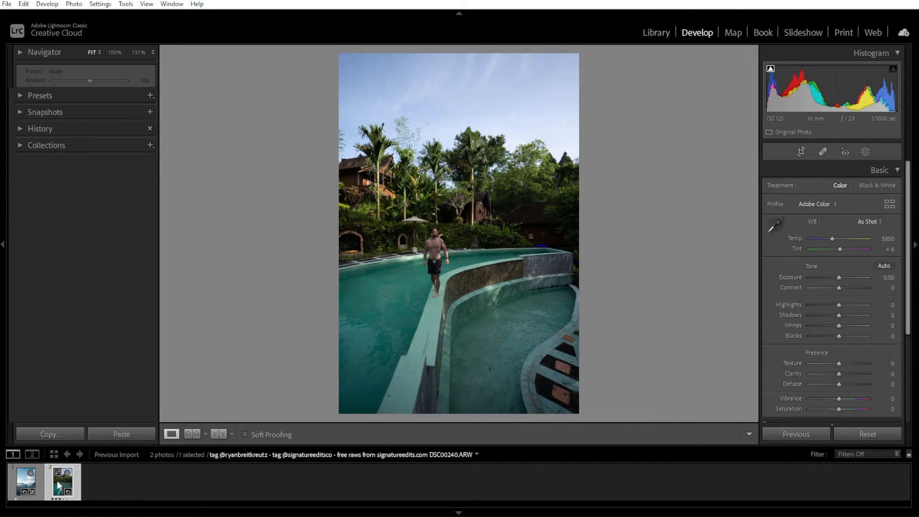
Step: Open the Presets panel and apply the Subject: Travel II preset TR18 to the pool photo
{"action": "left_click", "coordinate": [128, 95]}
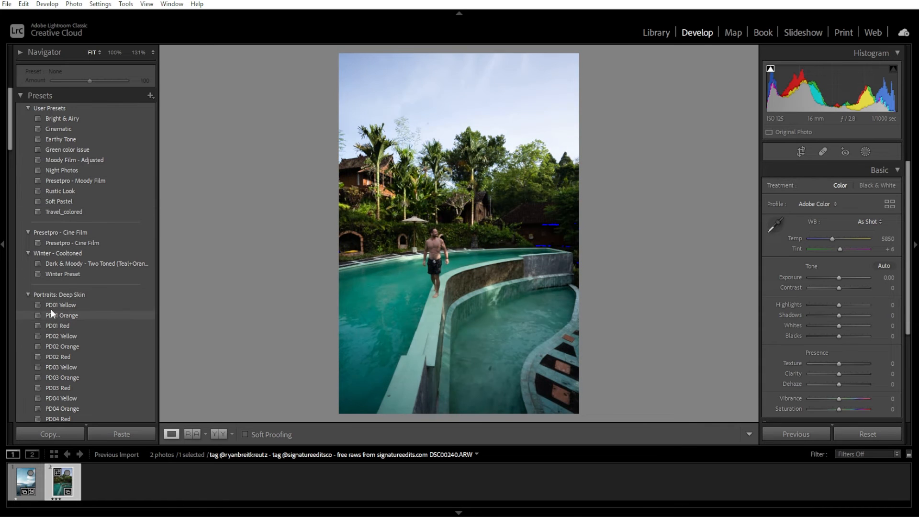
{"action": "left_click", "coordinate": [28, 294]}
{"action": "scroll", "coordinate": [41, 295], "scroll_direction": "down", "scroll_amount": 10}
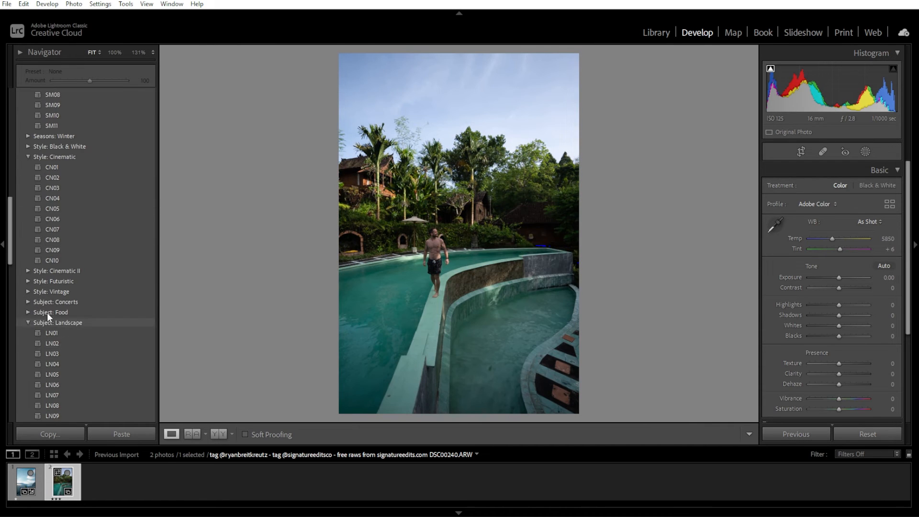
{"action": "left_click", "coordinate": [27, 323]}
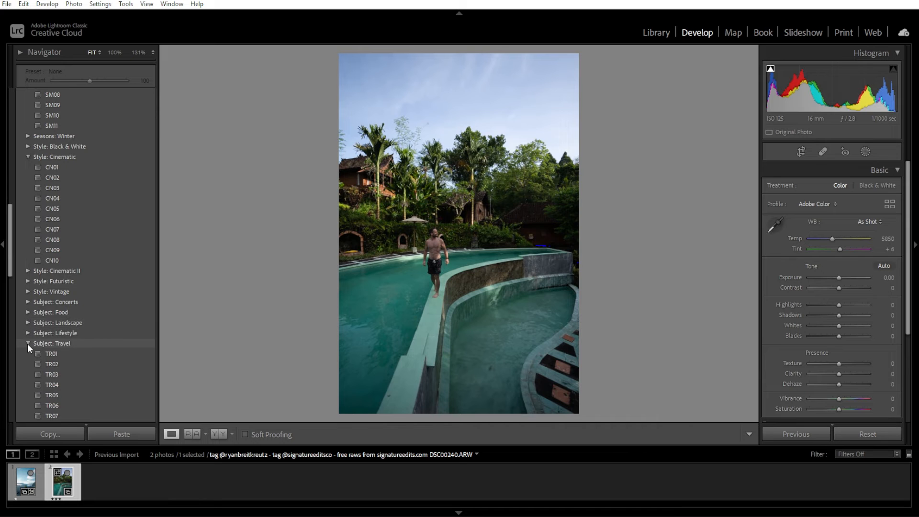
{"action": "left_click", "coordinate": [27, 344]}
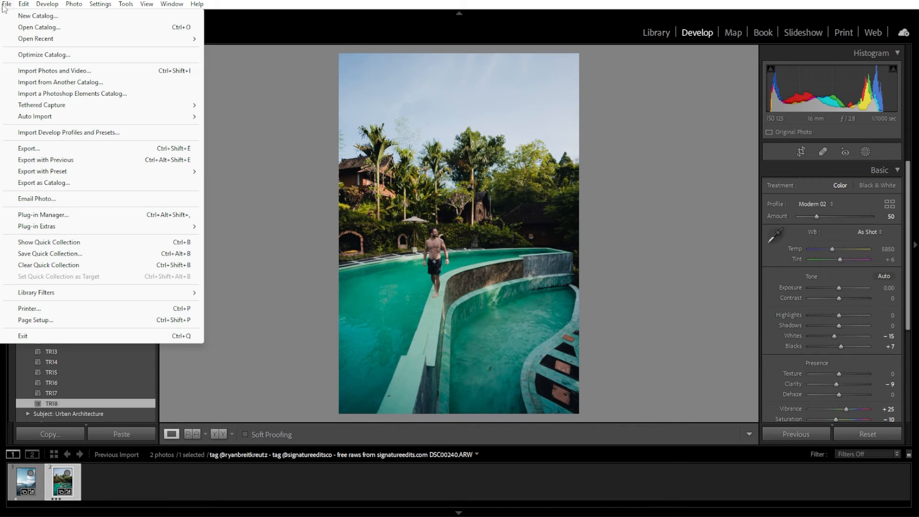
Step: Open the export dialog for the pool photo and review its file settings and the JPEG 100% user preset
{"action": "left_click", "coordinate": [55, 149]}
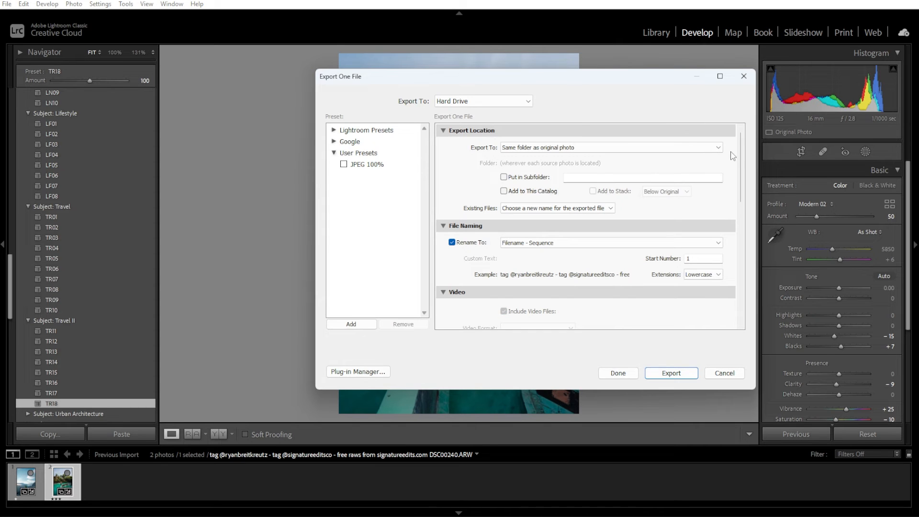
{"action": "left_click_drag", "start_coordinate": [742, 155], "coordinate": [741, 222]}
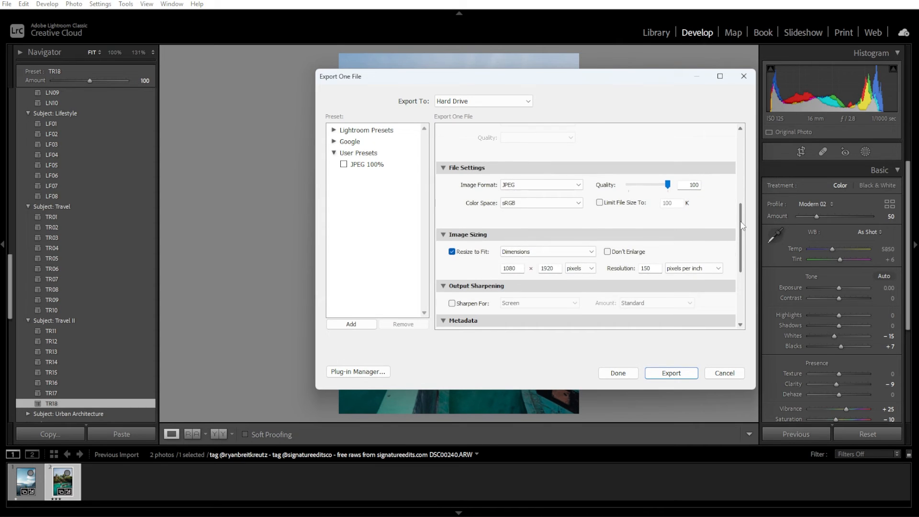
{"action": "left_click", "coordinate": [547, 186]}
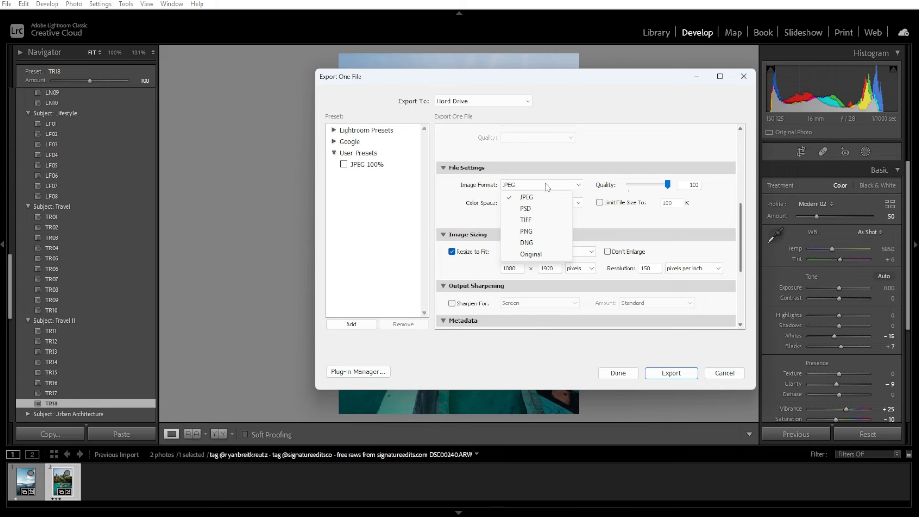
{"action": "left_click", "coordinate": [362, 166]}
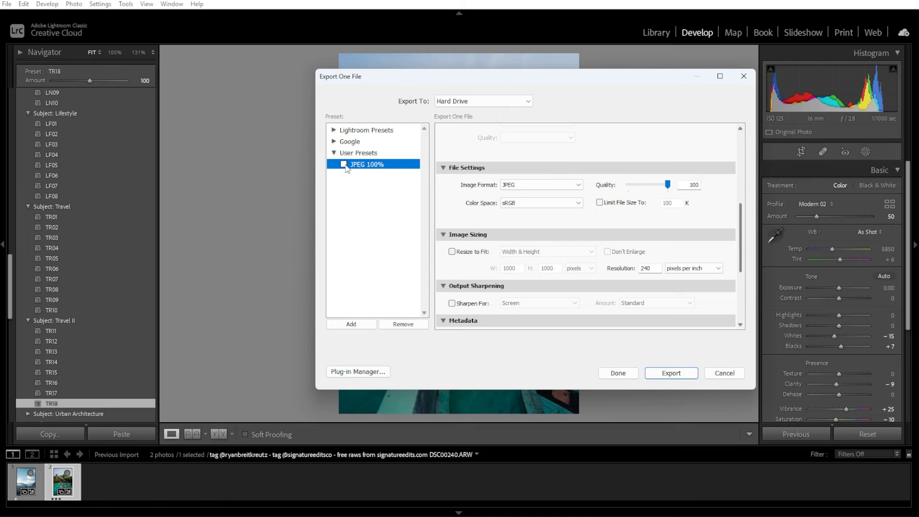
{"action": "left_click", "coordinate": [344, 164]}
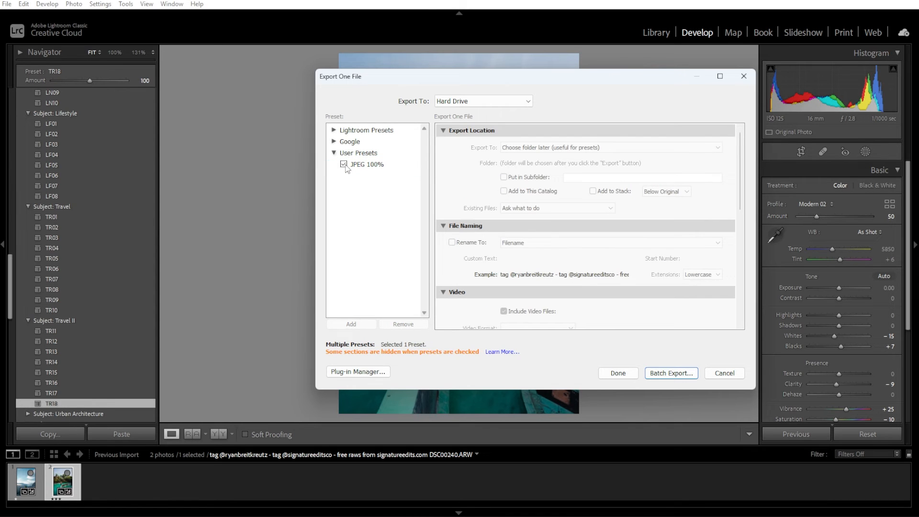
{"action": "left_click", "coordinate": [345, 166]}
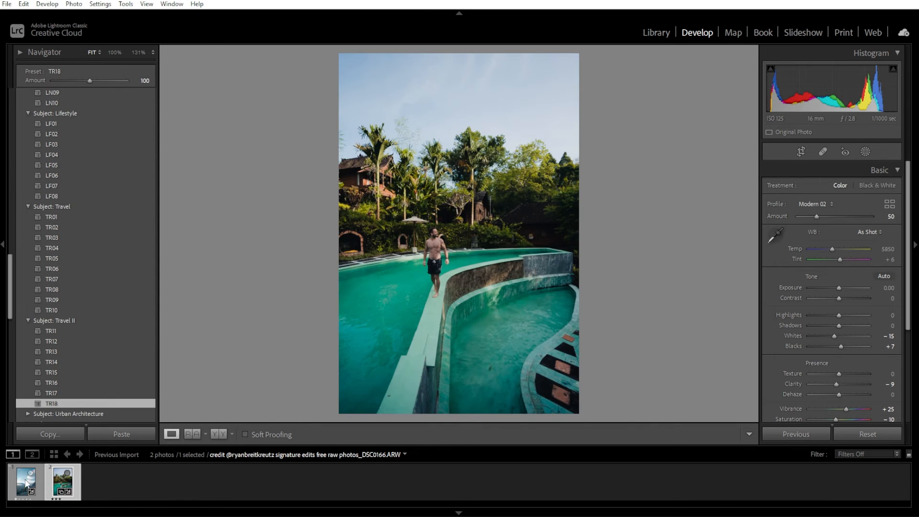
Step: Select the mountain photo, switch to the grid view, and return to the Develop module
{"action": "left_click", "coordinate": [26, 482]}
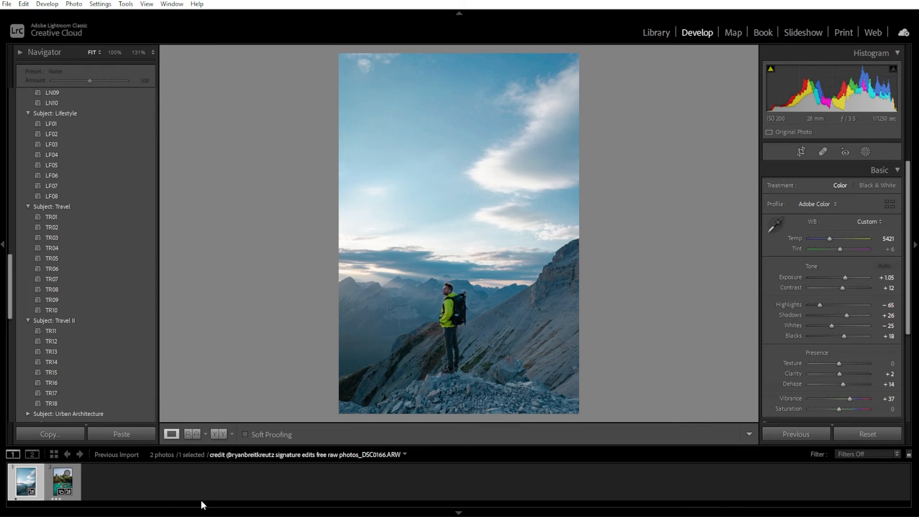
{"action": "key", "text": "g"}
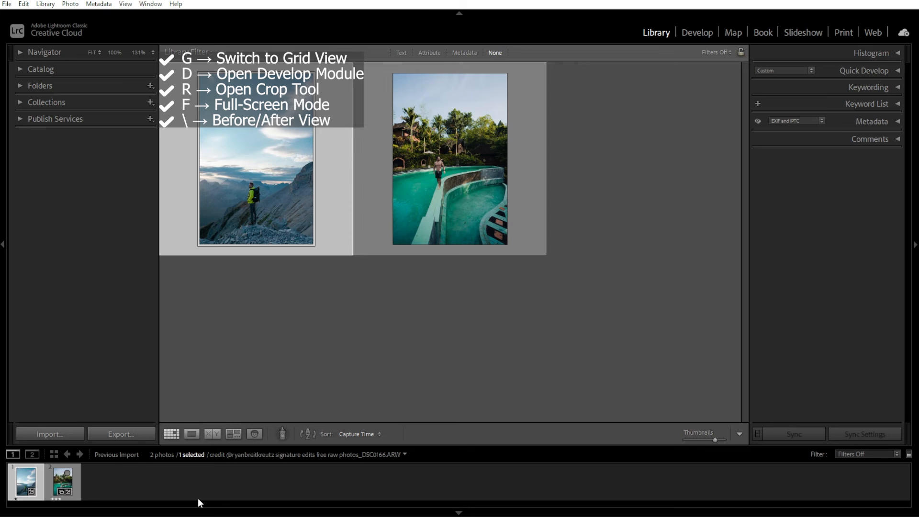
{"action": "key", "text": "d"}
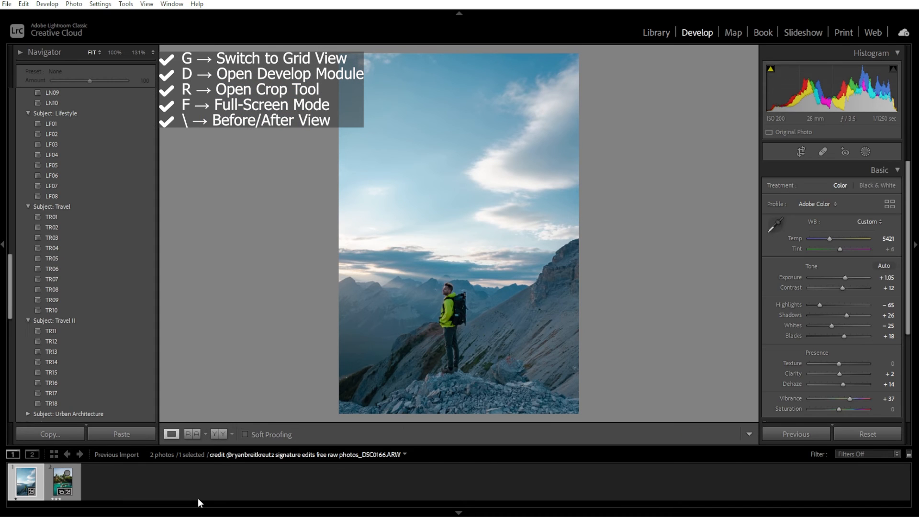
Step: Open and close the Crop tool, then toggle the before/after view of the mountain photo several times
{"action": "key", "text": "r"}
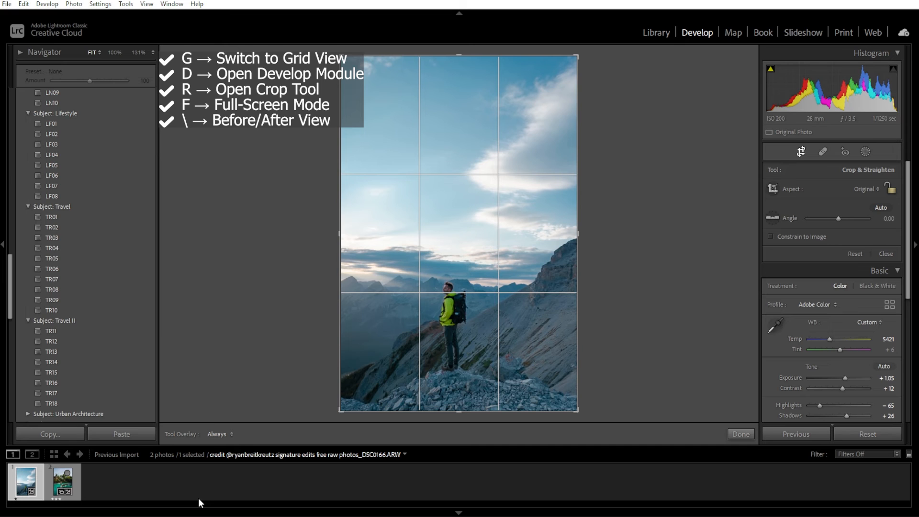
{"action": "key", "text": "r"}
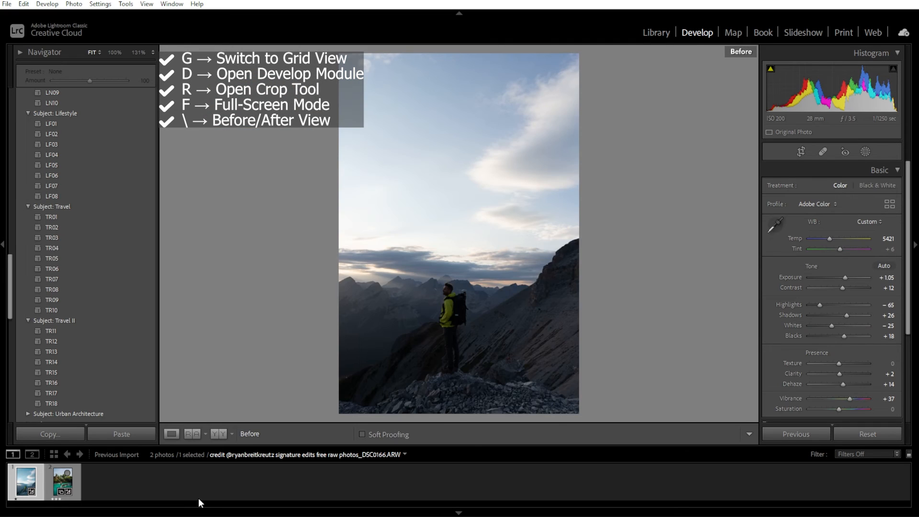
{"action": "key", "text": "backslash"}
{"action": "key", "text": "backslash"}
{"action": "key", "text": "backslash"}
{"action": "key", "text": "backslash"}
{"action": "key", "text": "backslash"}
{"action": "key", "text": "backslash"}
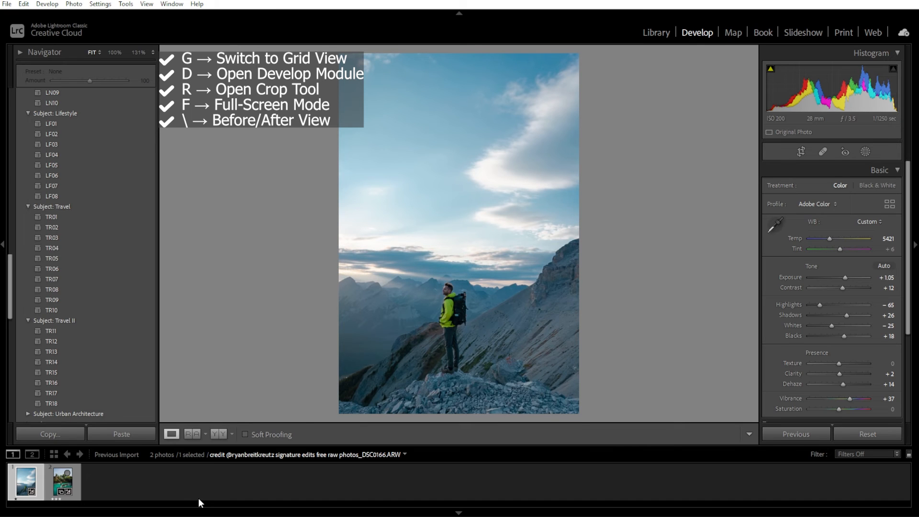